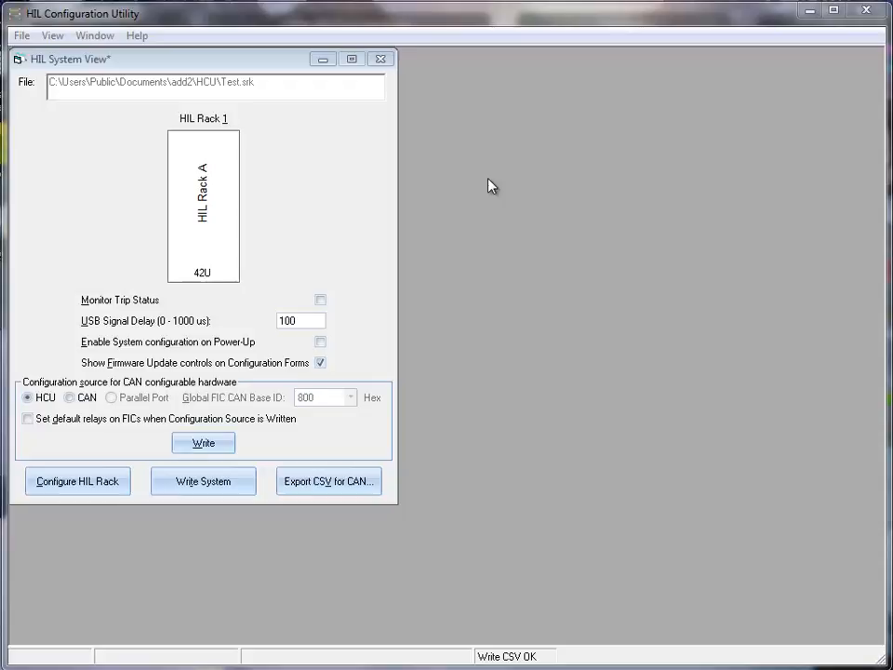
Open the slot 9 Test Pod card's configuration via HIL Rack A's Extra Boards subrack.
{"action": "left_click", "coordinate": [347, 145]}
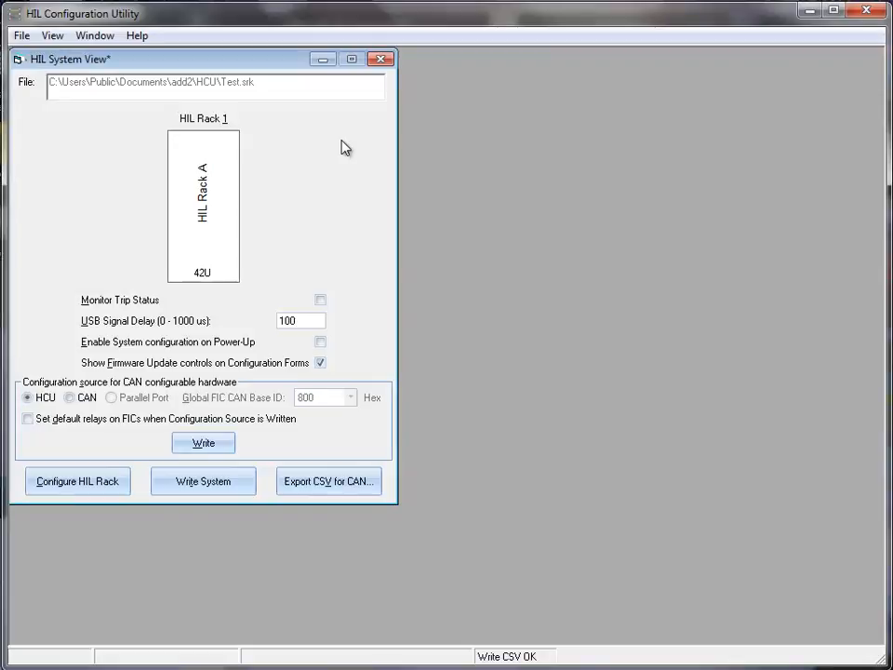
{"action": "double_click", "coordinate": [213, 191]}
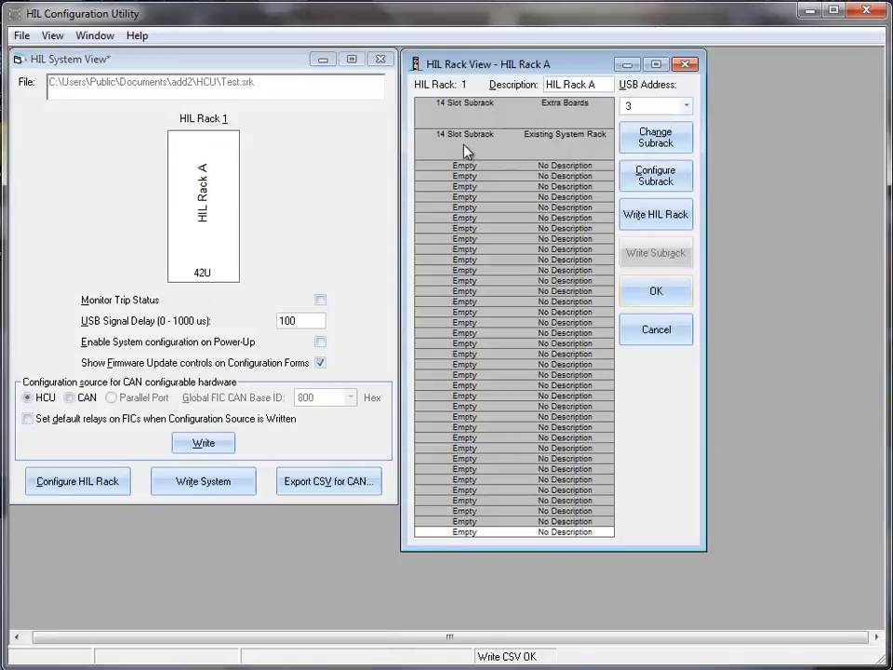
{"action": "left_click", "coordinate": [483, 115]}
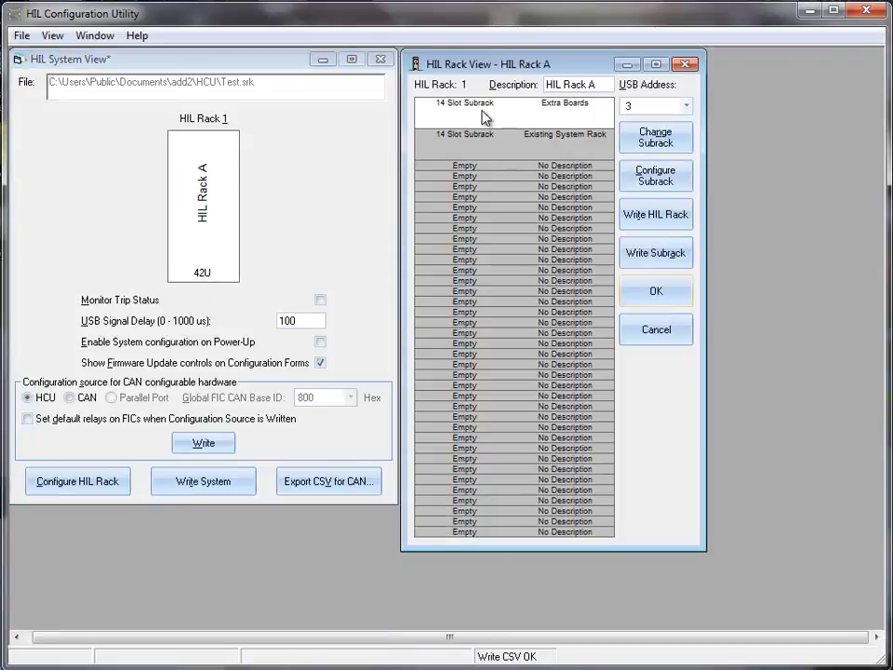
{"action": "double_click", "coordinate": [482, 115]}
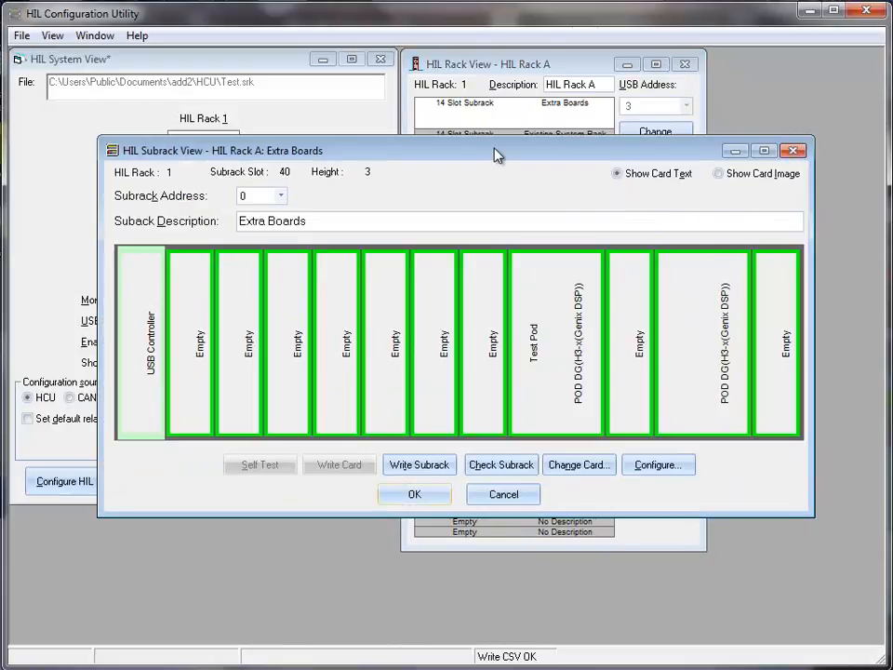
{"action": "double_click", "coordinate": [555, 331]}
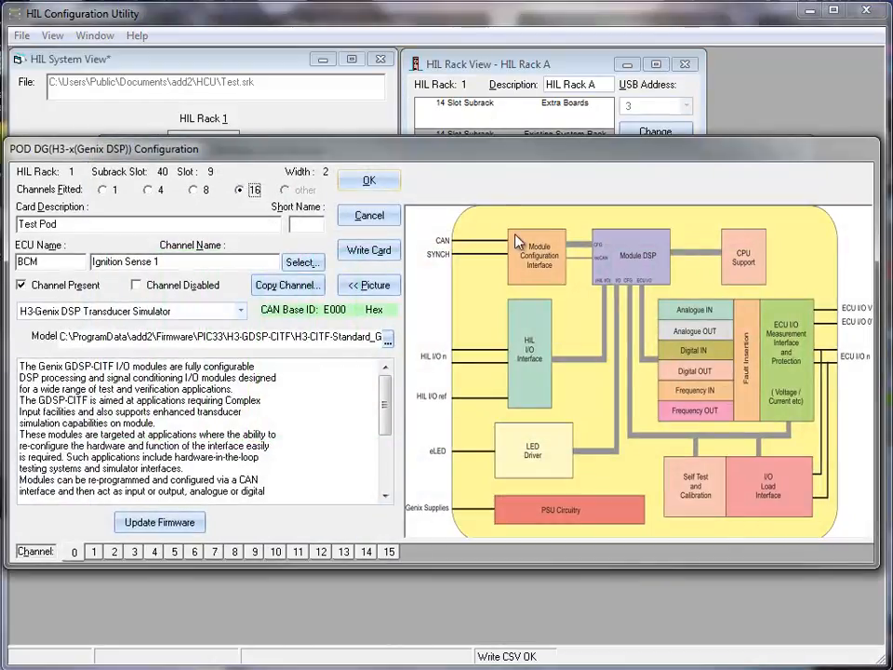
{"action": "left_click_drag", "start_coordinate": [491, 158], "coordinate": [497, 156]}
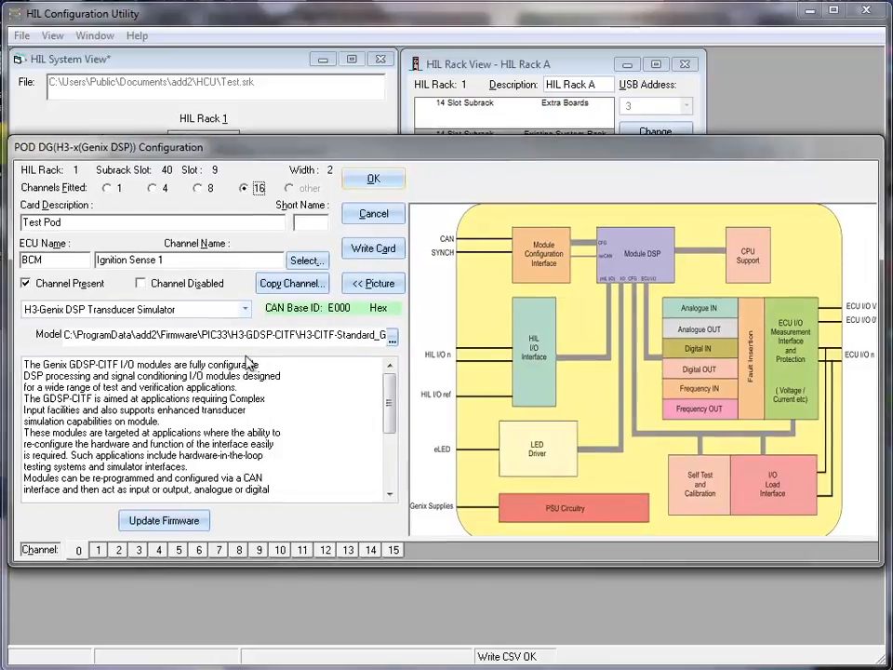
On Channel 8, keep H3-Genix DSP Output as the module type and browse for a model file.
{"action": "left_click", "coordinate": [239, 550]}
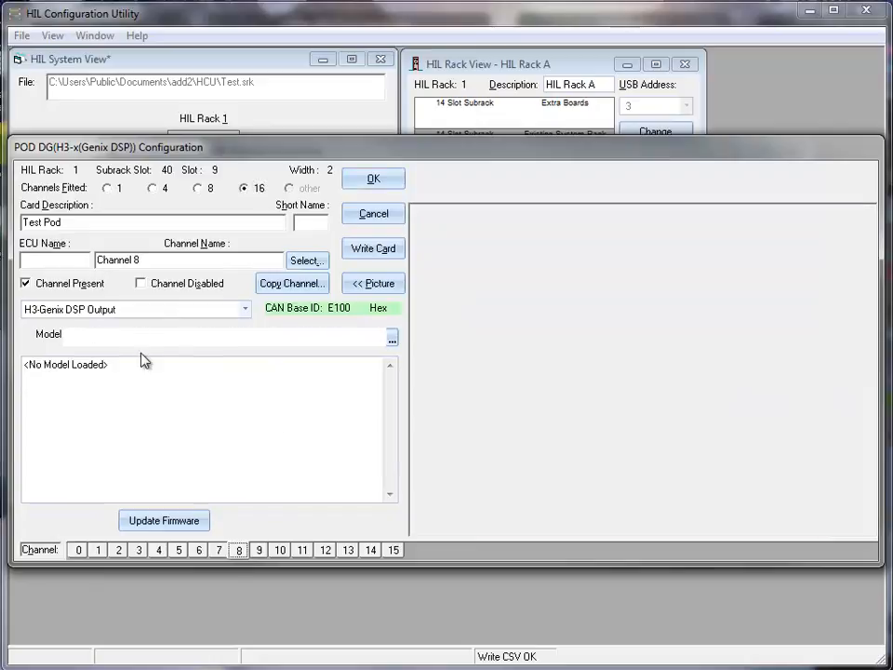
{"action": "left_click", "coordinate": [130, 318]}
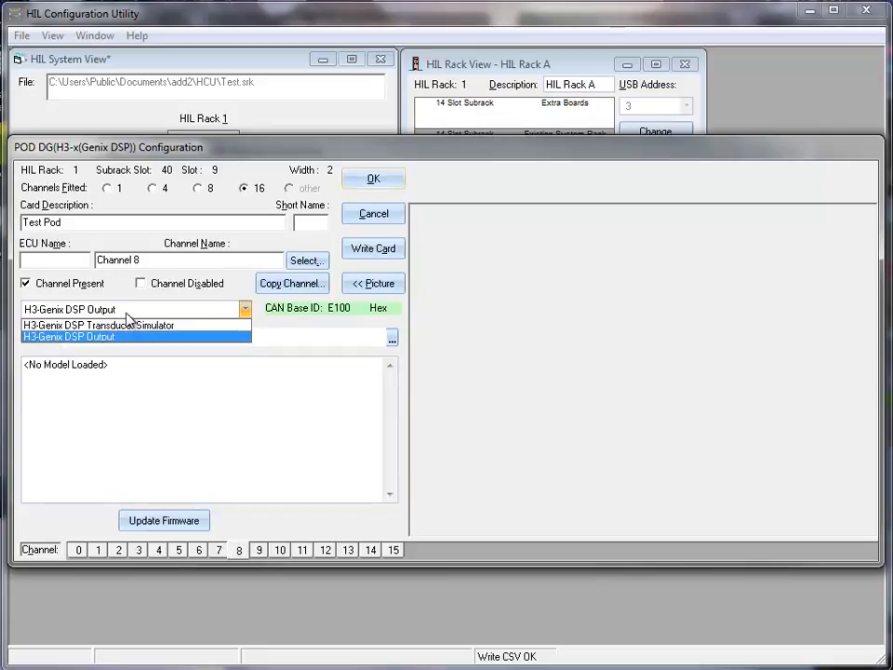
{"action": "left_click", "coordinate": [84, 339]}
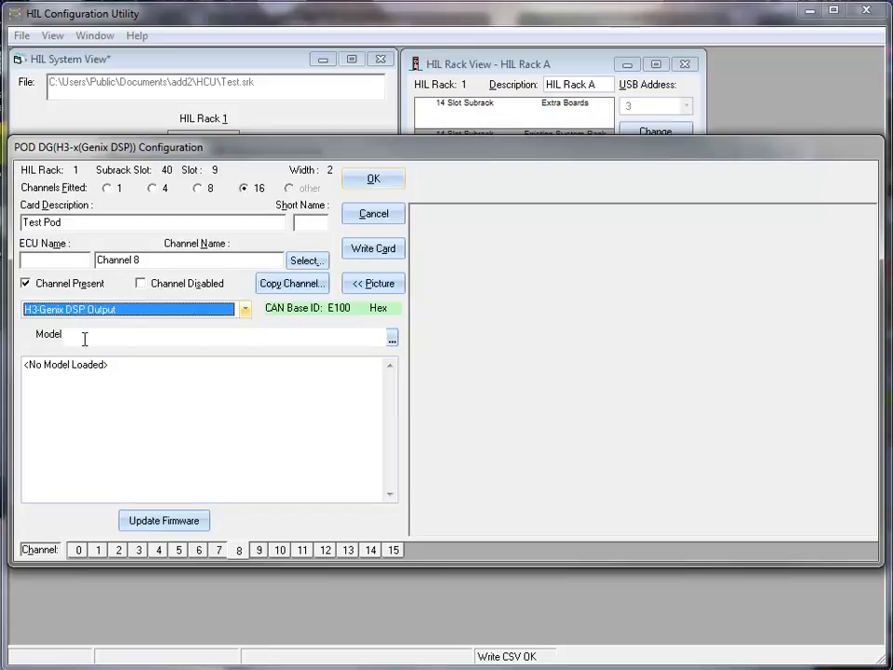
{"action": "left_click", "coordinate": [391, 342]}
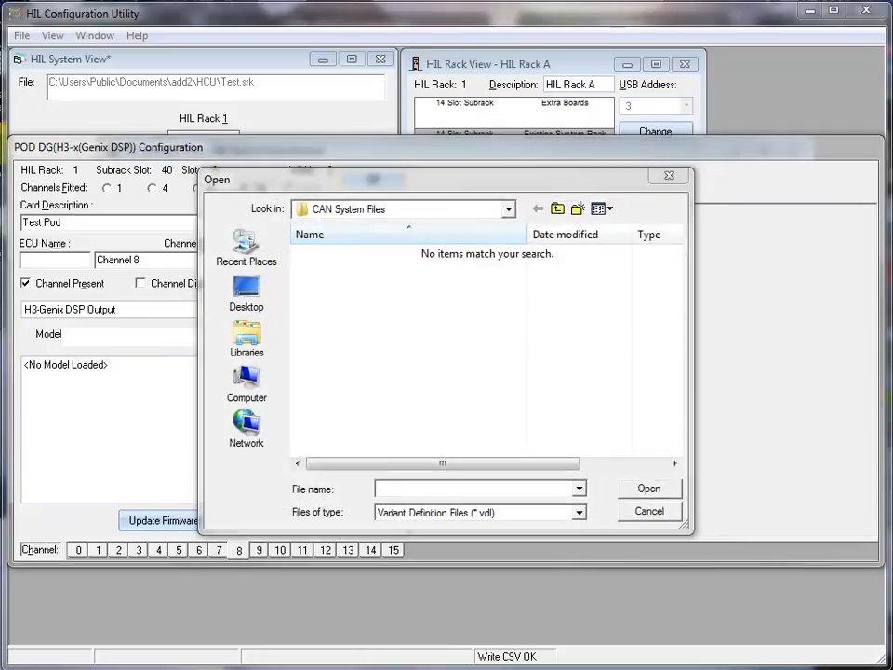
Choose H3-COF-Standard_Genix.vdl from C:\ProgramData\add2\Firmware\PIC33\H3-GDSP-COF as Channel 8's model.
{"action": "left_click", "coordinate": [393, 487]}
{"action": "type", "text": "C:\\ProgramData\\add2\\Firmware\\"}
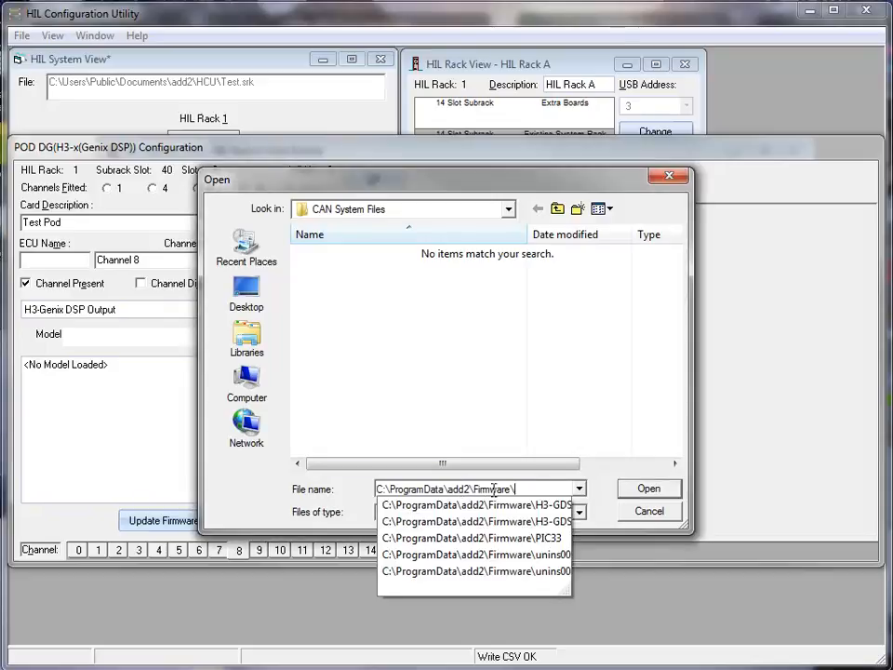
{"action": "left_click", "coordinate": [647, 493]}
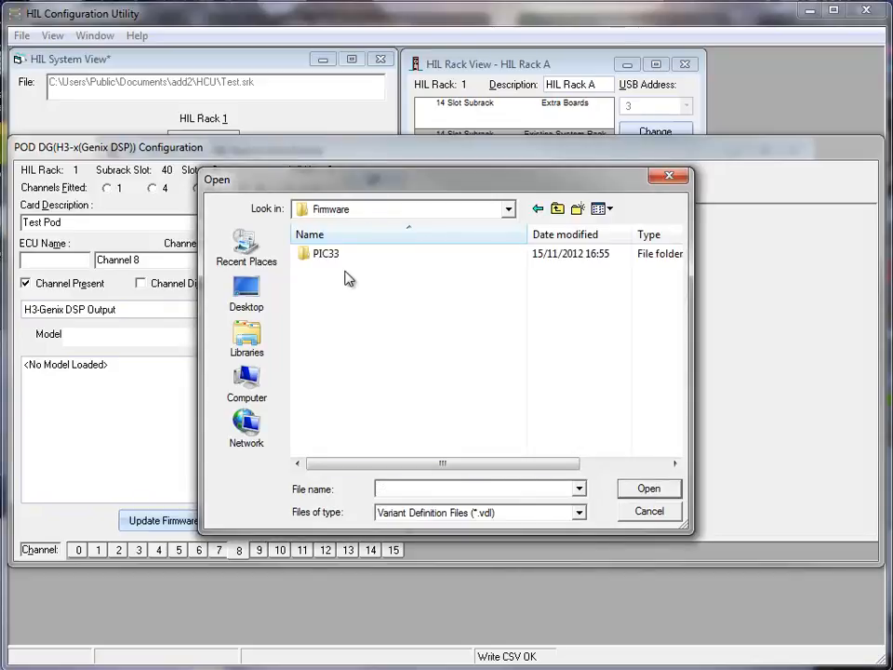
{"action": "double_click", "coordinate": [329, 257]}
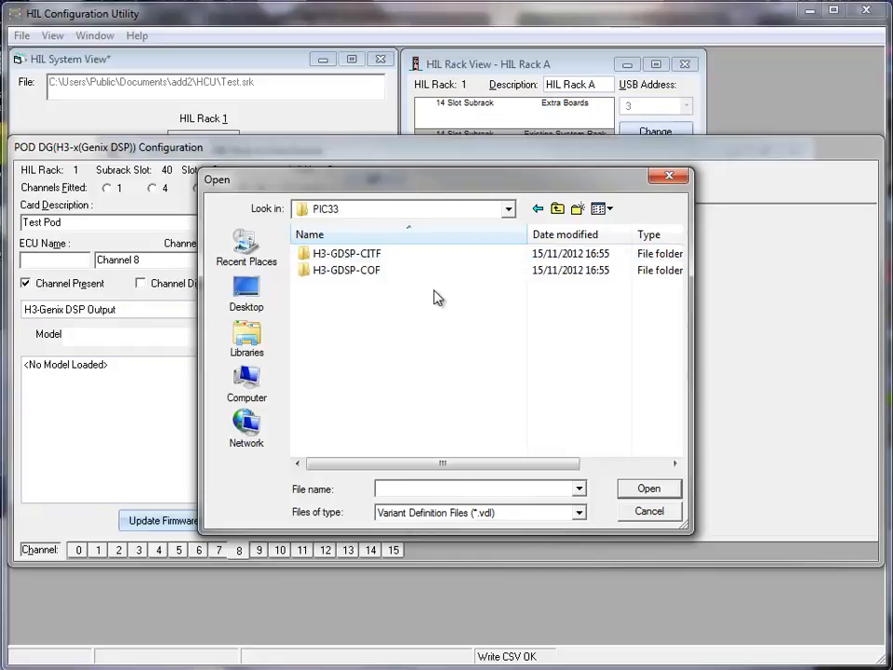
{"action": "double_click", "coordinate": [330, 271]}
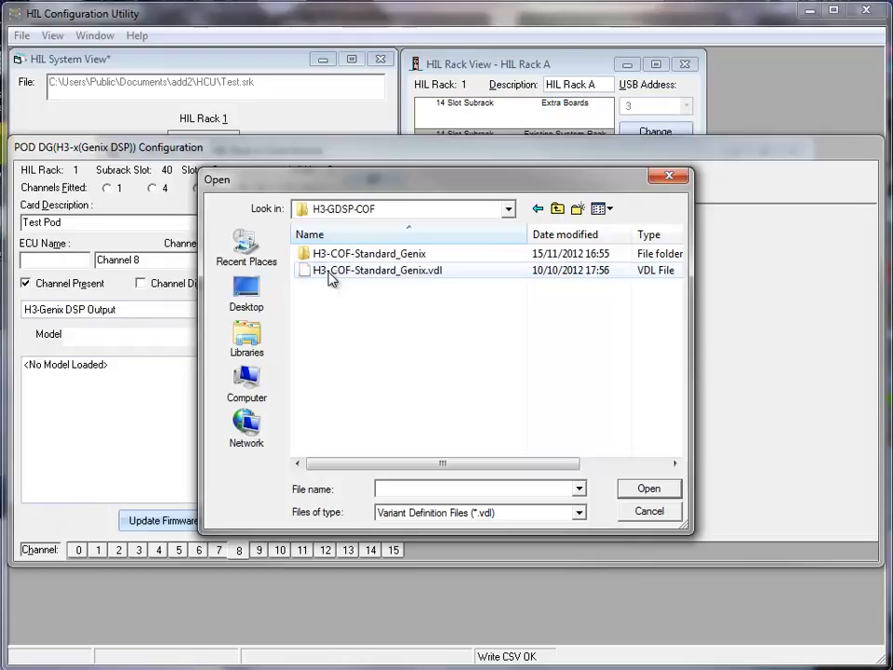
{"action": "left_click", "coordinate": [330, 277]}
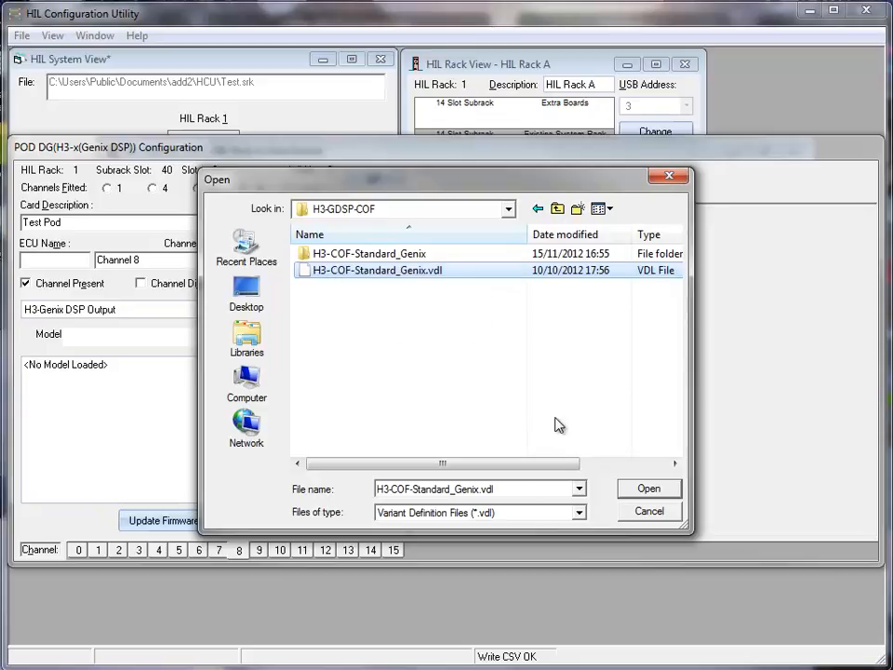
{"action": "left_click", "coordinate": [645, 488]}
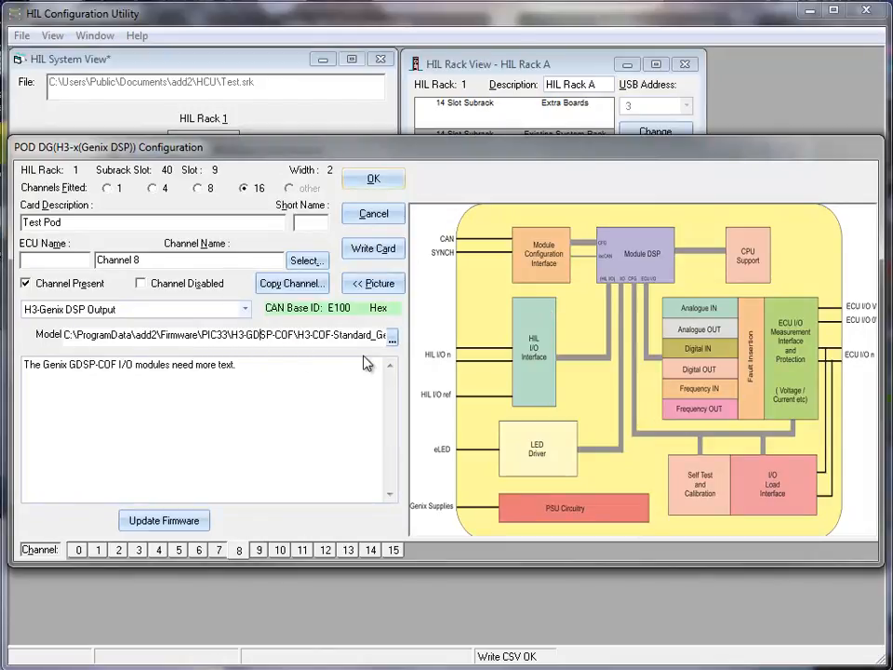
Write the Test Pod card to hardware, then view Channel 0's Ignition Sense 1 settings.
{"action": "left_click", "coordinate": [366, 252]}
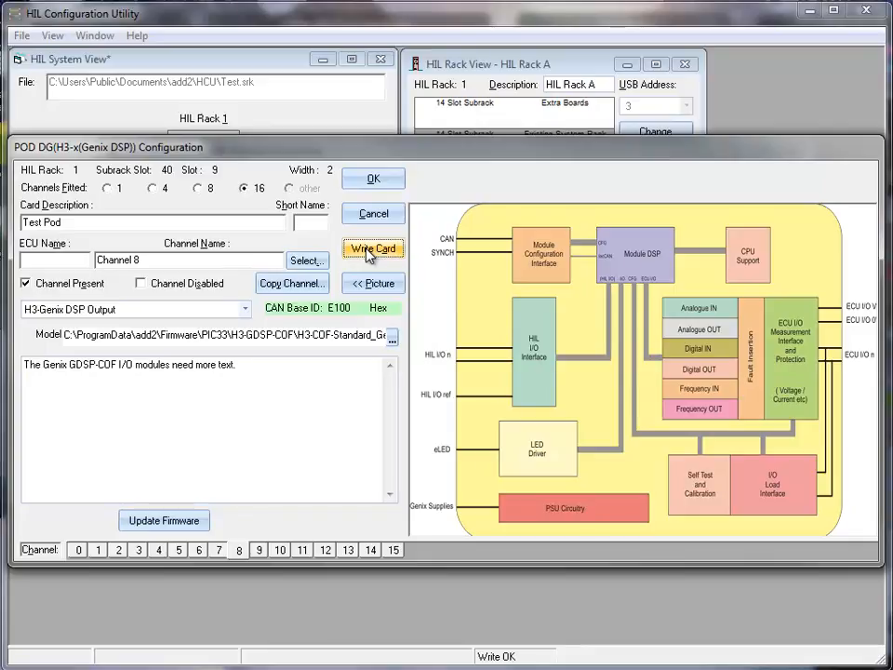
{"action": "left_click", "coordinate": [78, 550]}
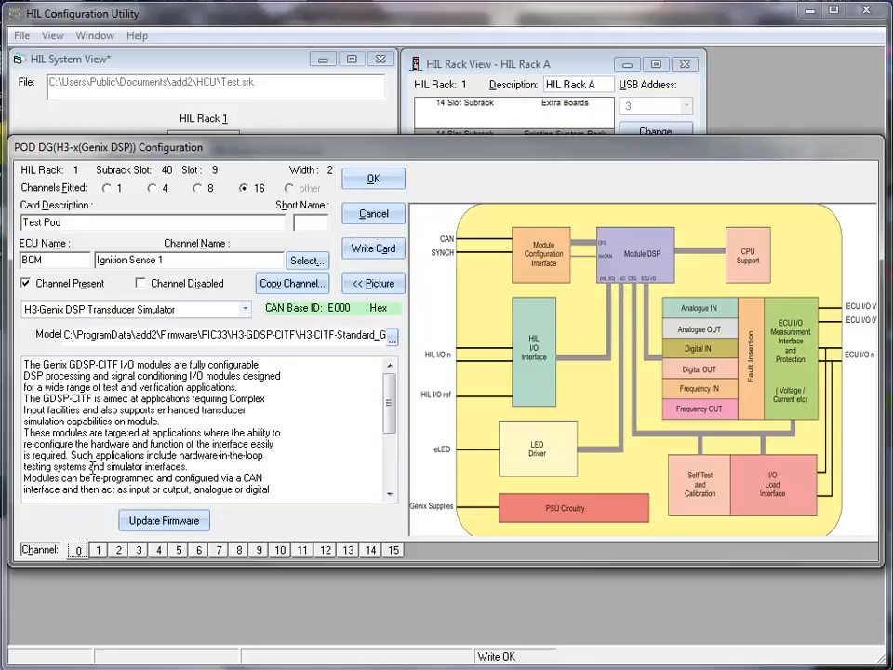
Compare Channels 8 and 0, confirming Channel 8 has the COF model at base ID E100.
{"action": "left_click", "coordinate": [239, 549]}
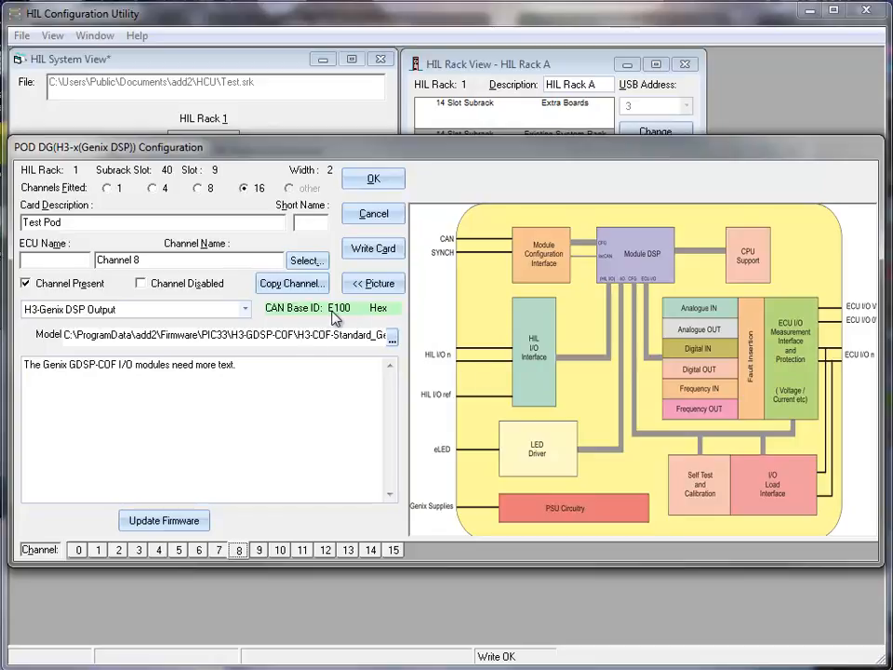
{"action": "left_click", "coordinate": [79, 550]}
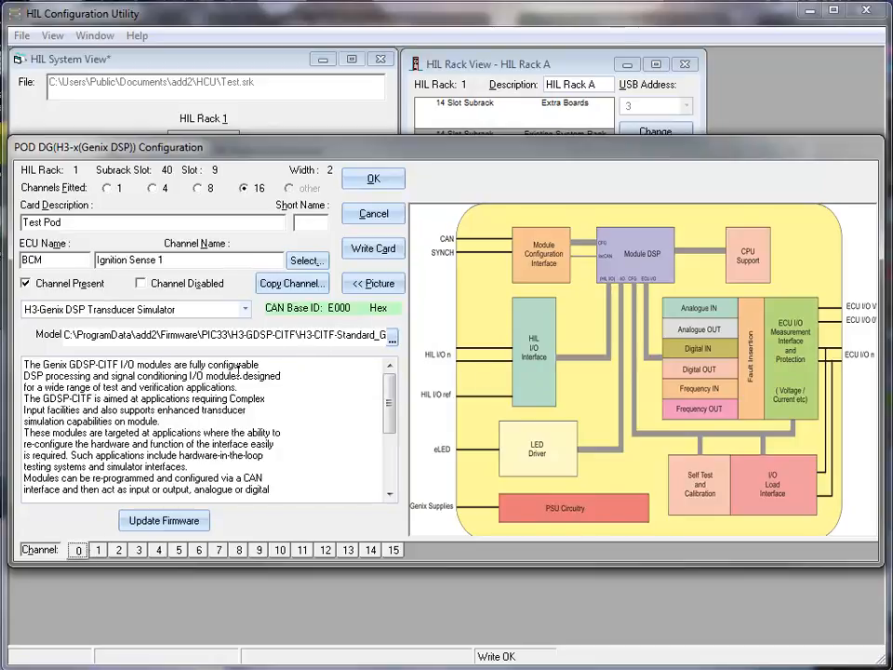
{"action": "left_click", "coordinate": [239, 549]}
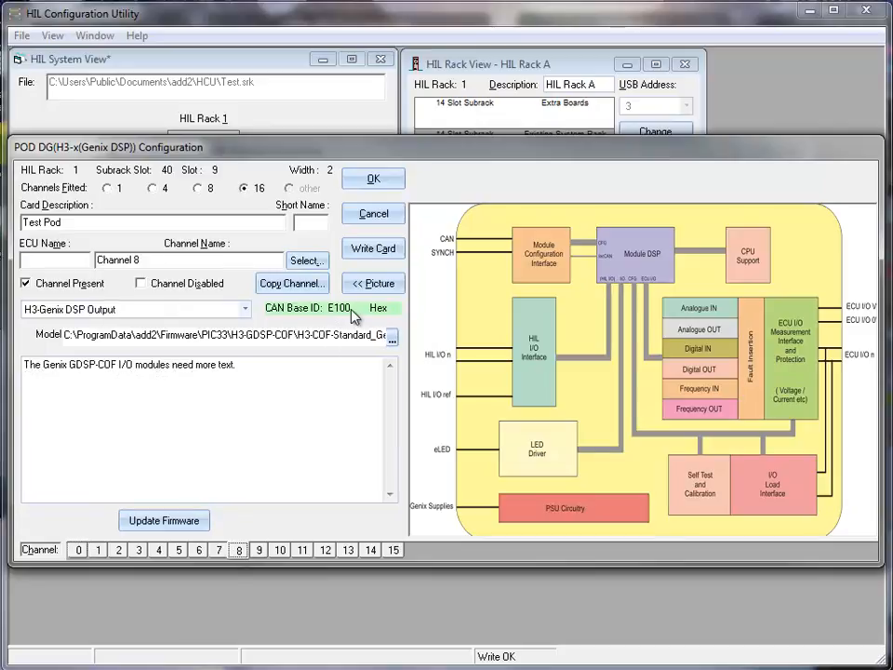
Accept and close the POD DG configuration, subrack view and rack view windows.
{"action": "left_click", "coordinate": [372, 179]}
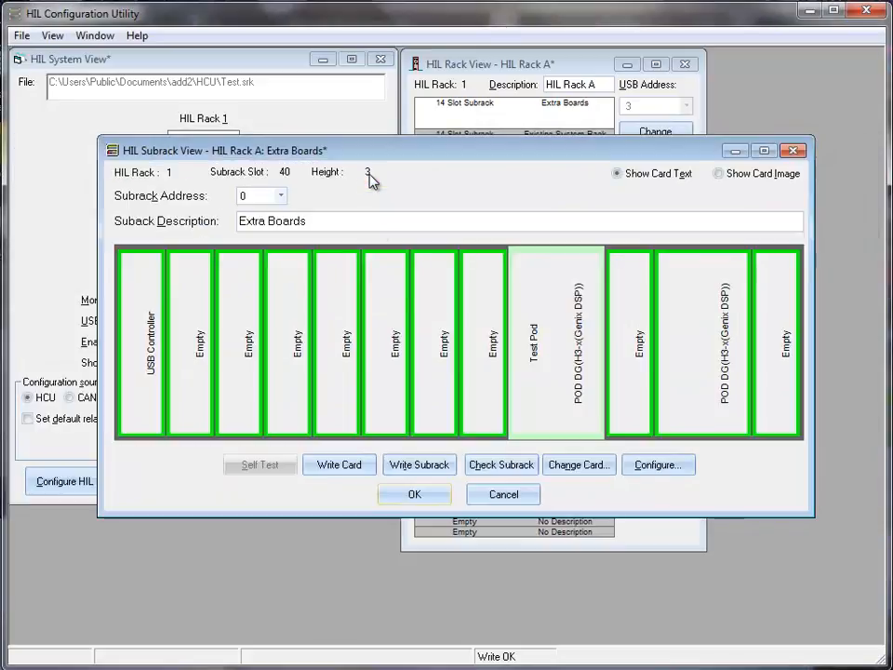
{"action": "left_click", "coordinate": [414, 495]}
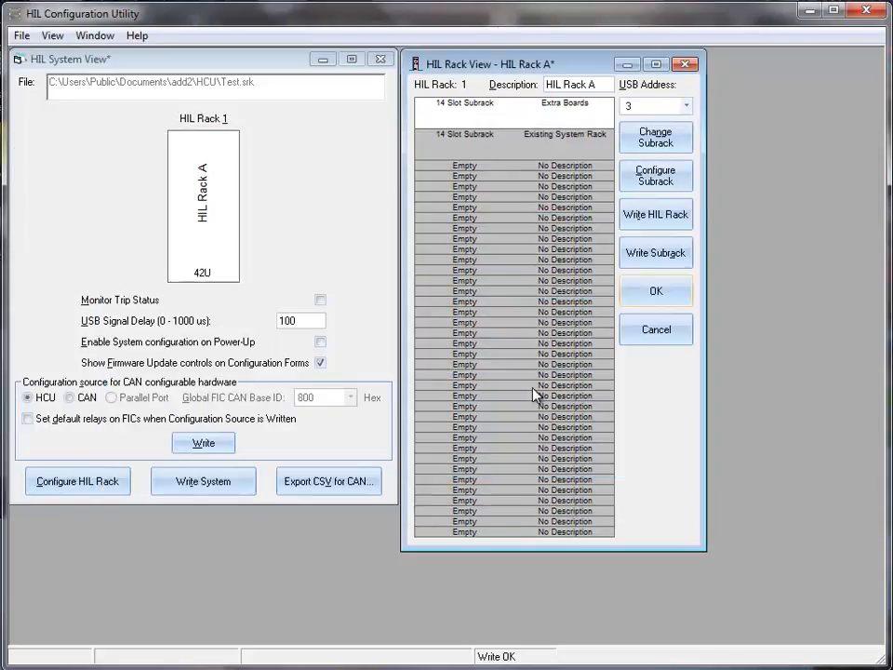
{"action": "left_click", "coordinate": [654, 294]}
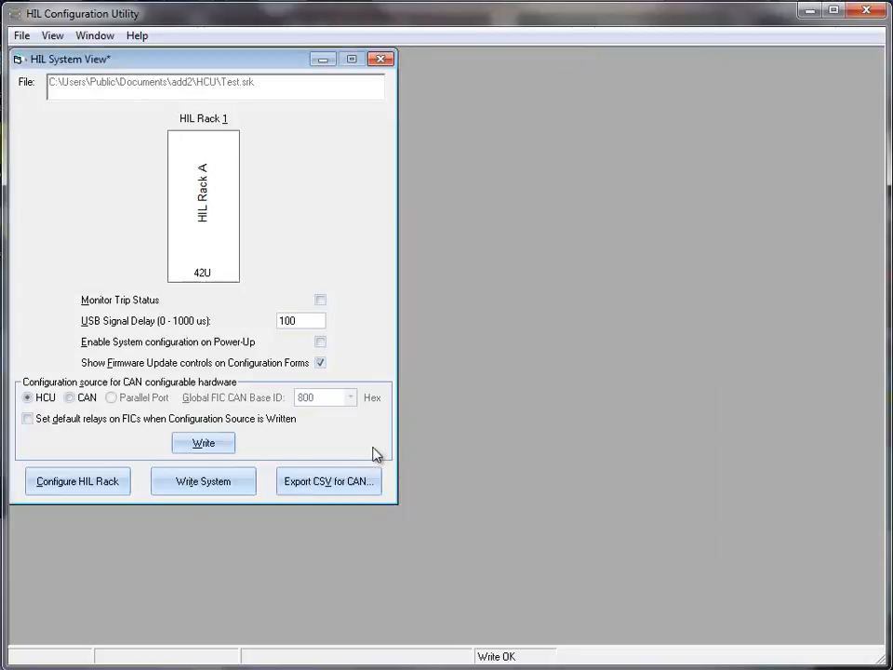
Start Export CSV for CAN and replace the CSV file name with the add2\VISUALCONNX\Apps path.
{"action": "left_click", "coordinate": [327, 482]}
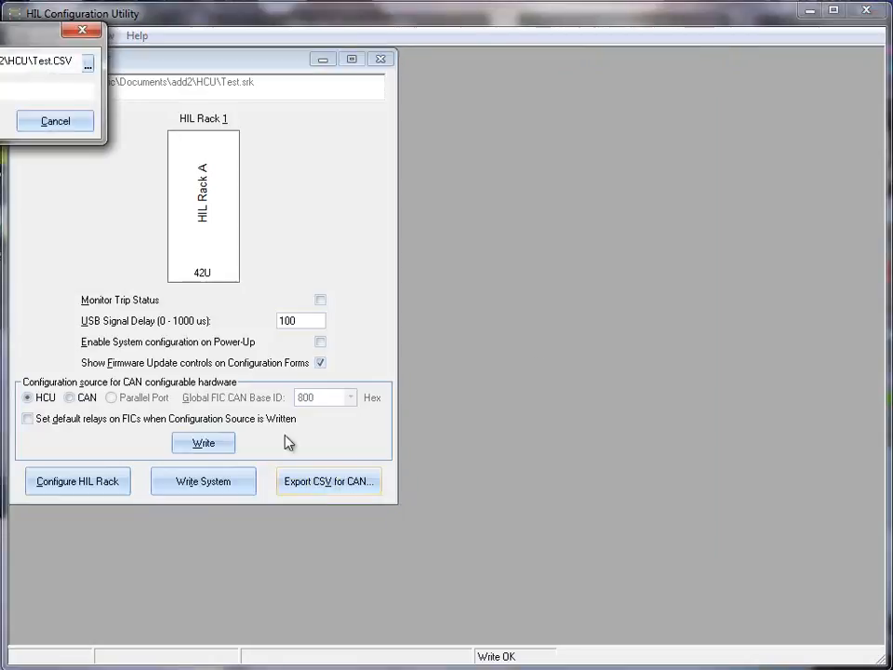
{"action": "left_click_drag", "start_coordinate": [25, 34], "coordinate": [568, 226]}
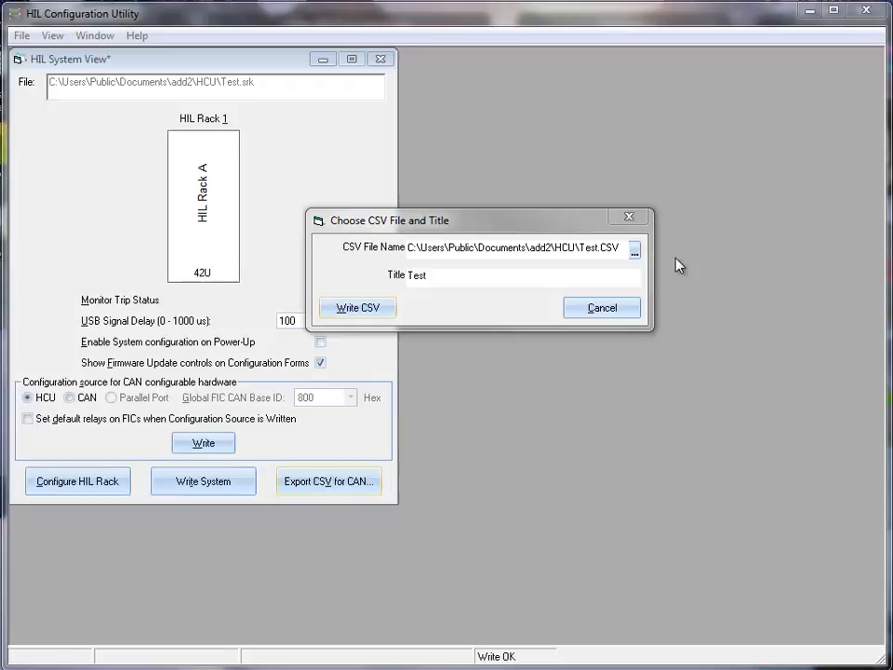
{"action": "left_click", "coordinate": [407, 248]}
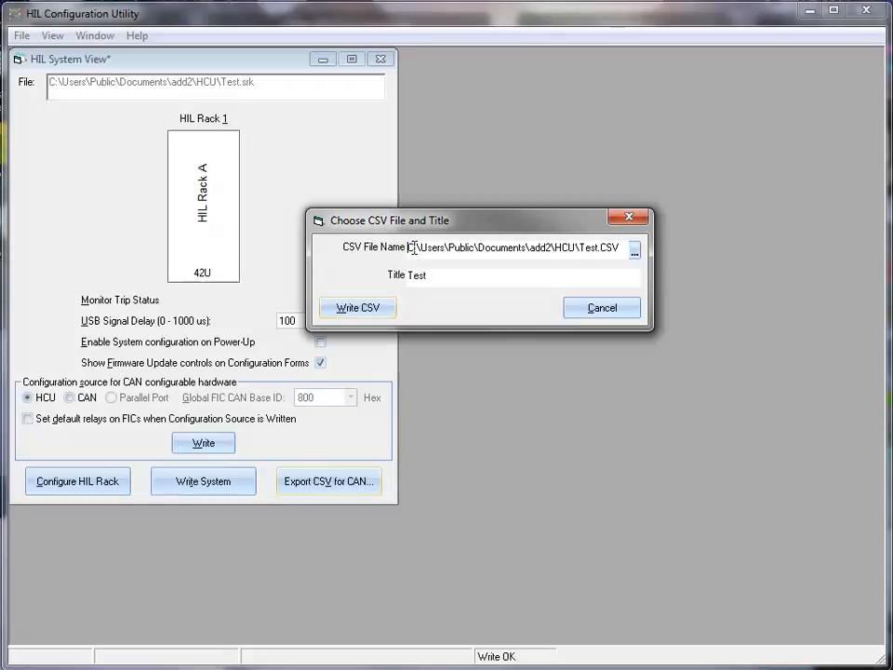
{"action": "left_click_drag", "start_coordinate": [406, 248], "coordinate": [643, 245]}
{"action": "key", "text": "ctrl+v"}
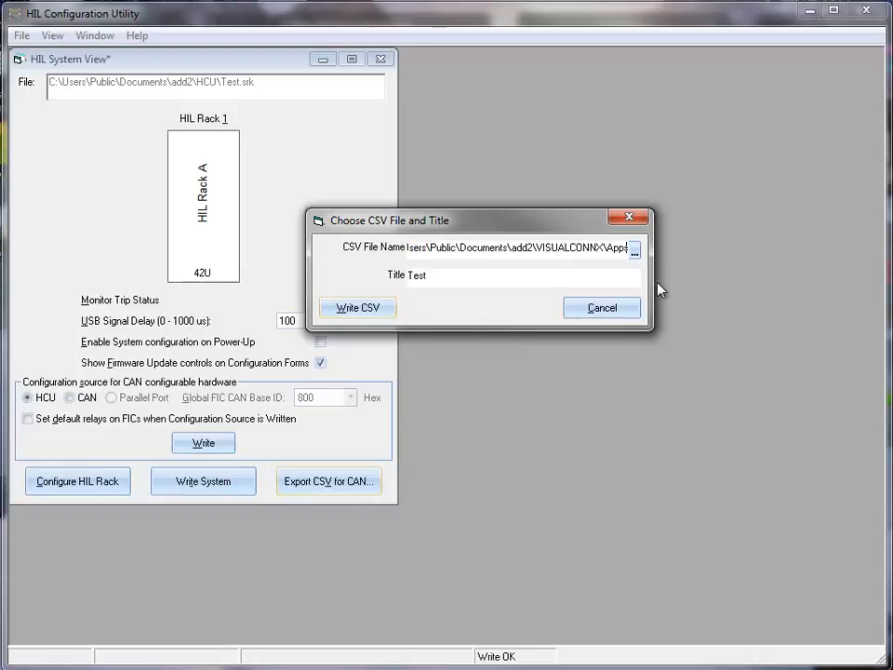
{"action": "left_click_drag", "start_coordinate": [445, 246], "coordinate": [395, 258]}
{"action": "left_click", "coordinate": [419, 252]}
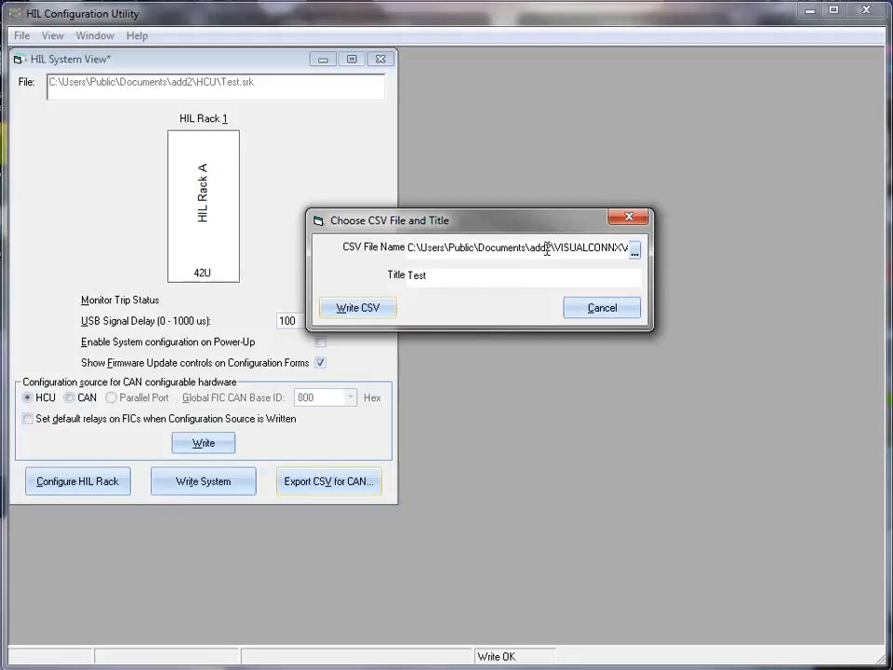
{"action": "left_click_drag", "start_coordinate": [592, 251], "coordinate": [638, 249]}
{"action": "left_click", "coordinate": [610, 250]}
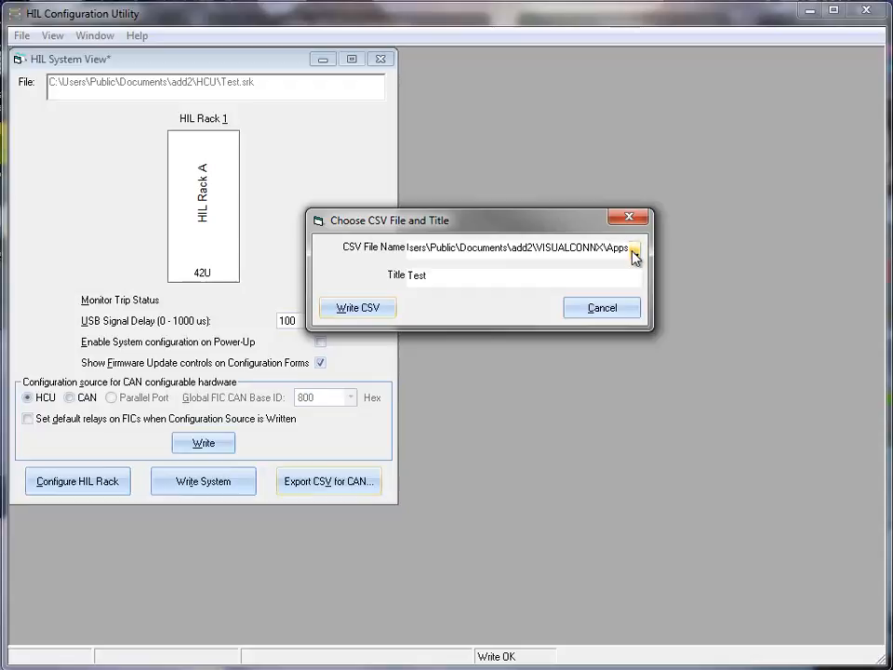
Browse to Apps\GDSP-H3-GUI 1\CAN System Files and select H3 IO List.csv.
{"action": "left_click", "coordinate": [632, 251]}
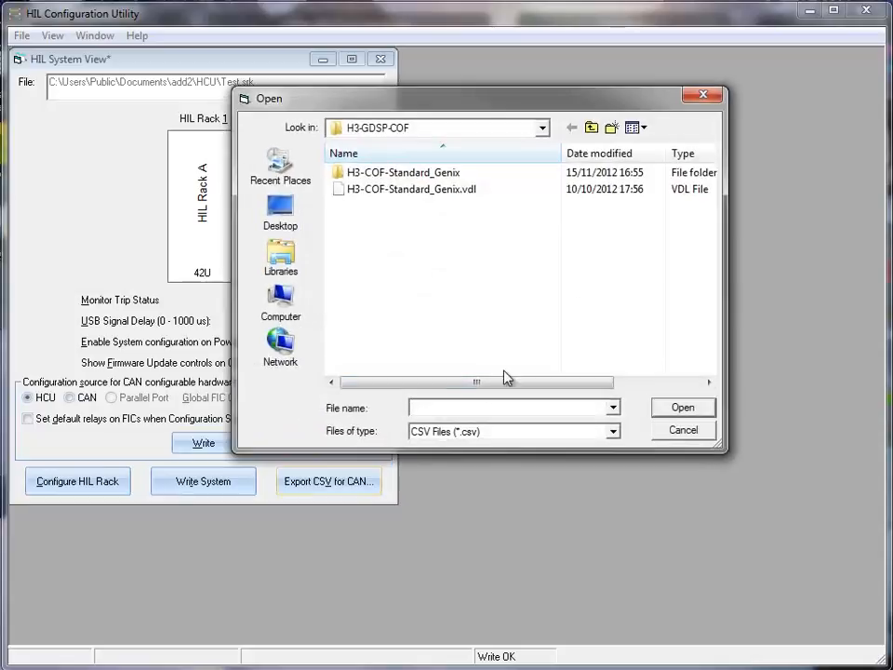
{"action": "type", "text": "C:\\Users\\Public\\Documents\\add2\\VISUALCONNX\\Apps\\"}
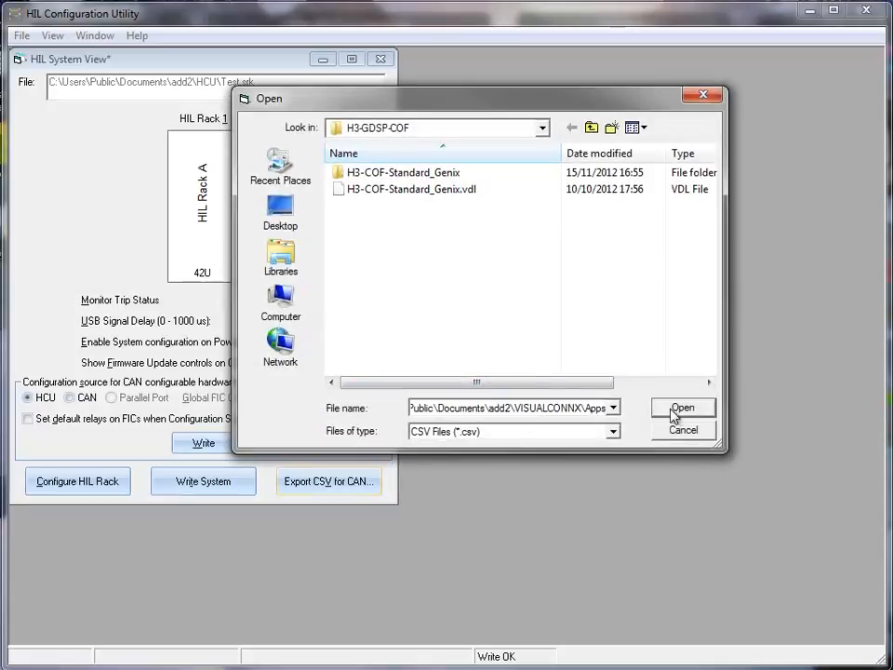
{"action": "left_click", "coordinate": [679, 411]}
{"action": "left_click", "coordinate": [382, 174]}
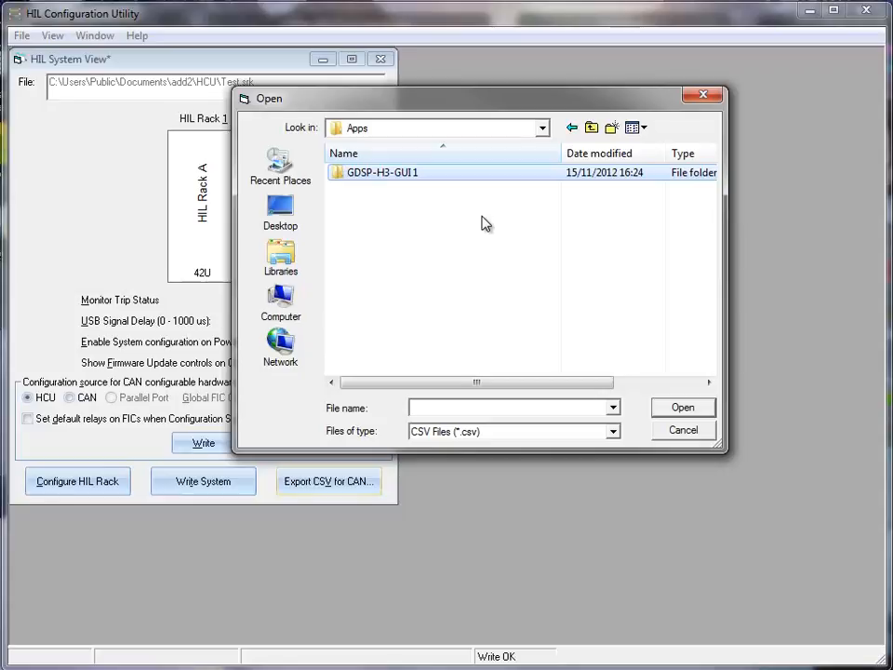
{"action": "double_click", "coordinate": [380, 174]}
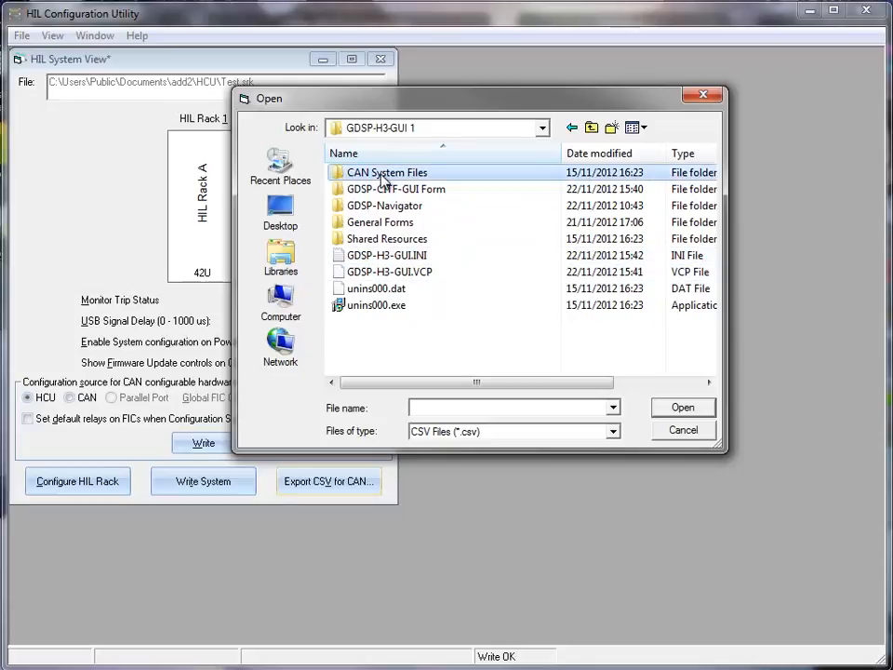
{"action": "double_click", "coordinate": [383, 175]}
{"action": "left_click", "coordinate": [377, 179]}
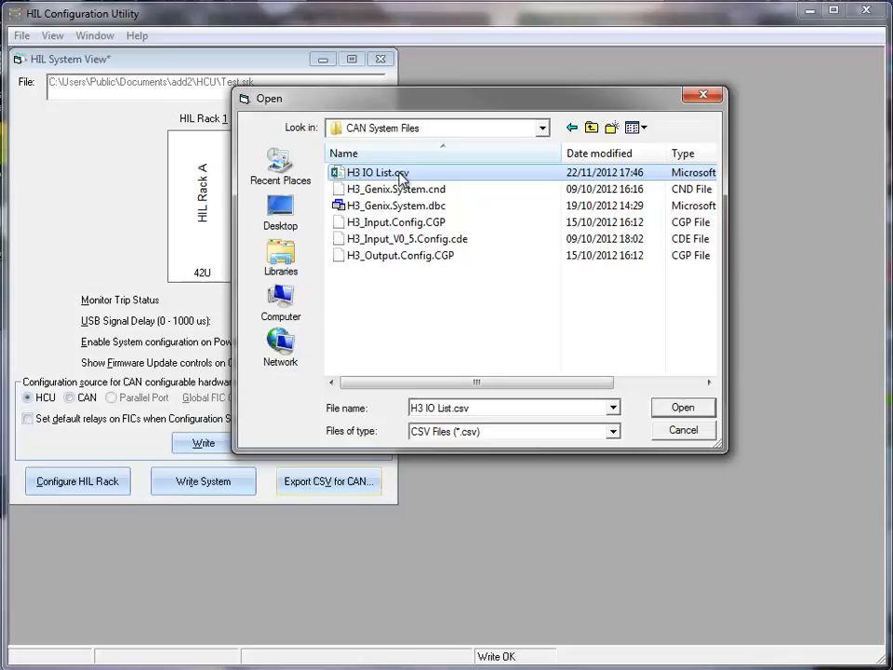
Confirm H3 IO List.csv, change the title from Test to 'H3 Configurations', and write the CSV.
{"action": "left_click", "coordinate": [684, 408]}
{"action": "left_click_drag", "start_coordinate": [469, 276], "coordinate": [377, 281]}
{"action": "type", "text": "H3 Co"}
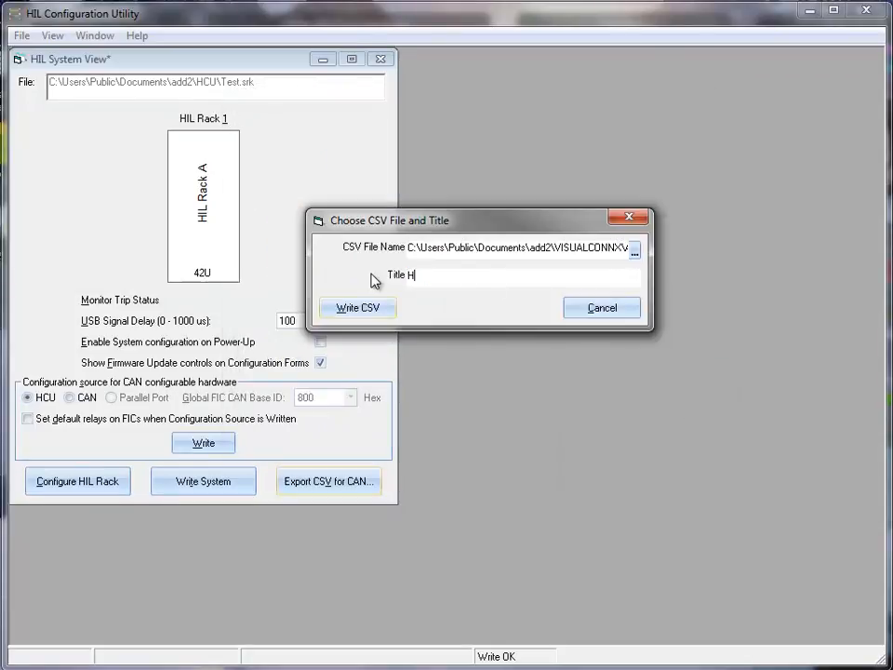
{"action": "type", "text": "nfigurations"}
{"action": "left_click", "coordinate": [346, 315]}
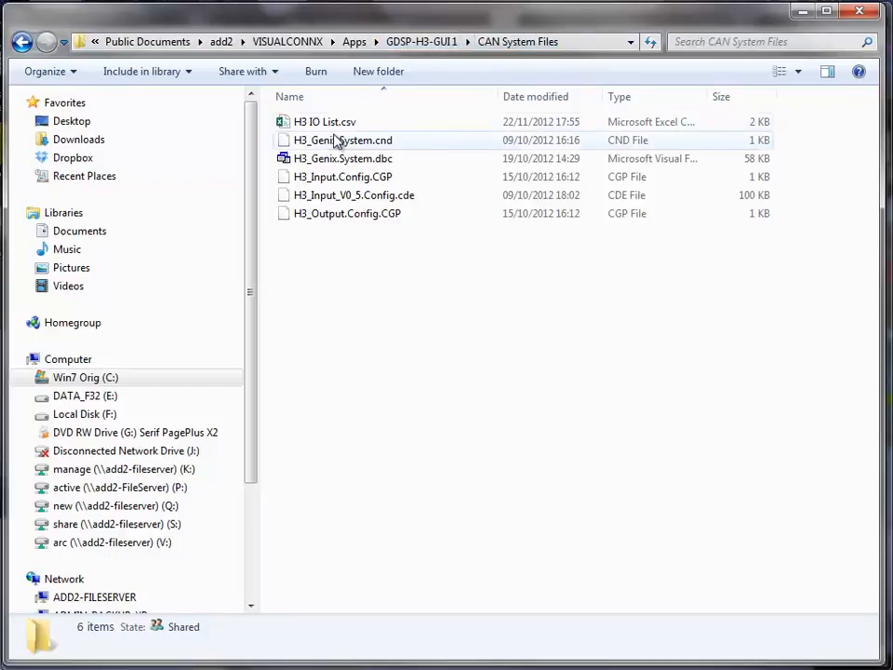
Open H3 IO List.csv in Excel to view the Test Pod channel rows 0–15.
{"action": "mouse_move", "coordinate": [317, 127]}
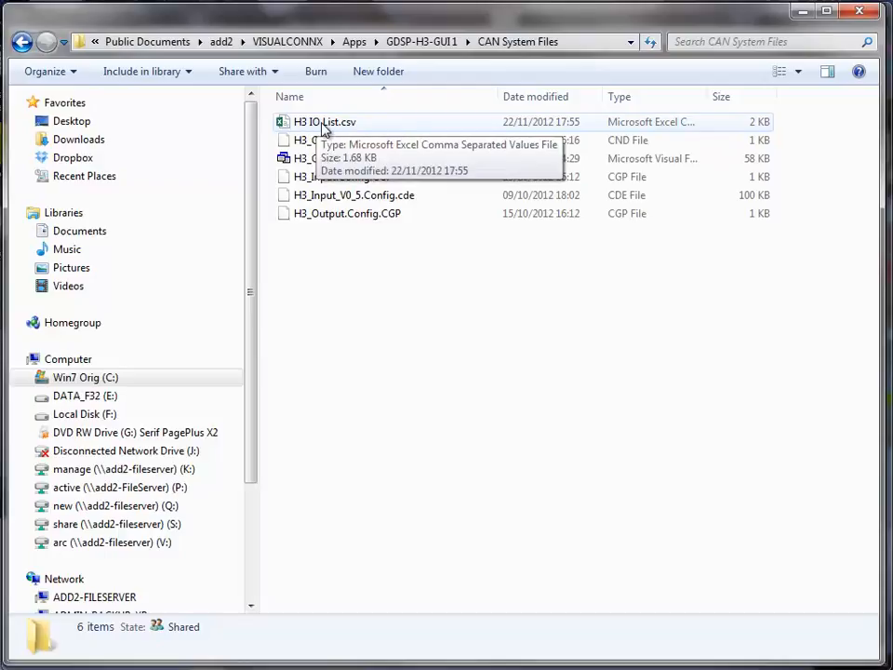
{"action": "double_click", "coordinate": [325, 124]}
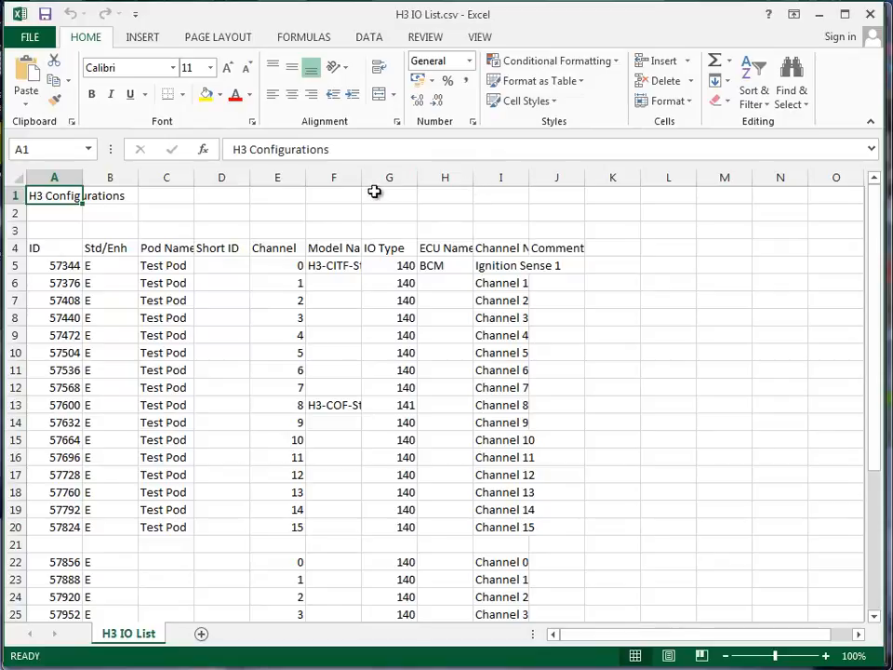
Widen columns F and I, then check row 5's ID 57344, Std/Enh value, pod Test Pod and channel number.
{"action": "left_click_drag", "start_coordinate": [361, 177], "coordinate": [486, 186]}
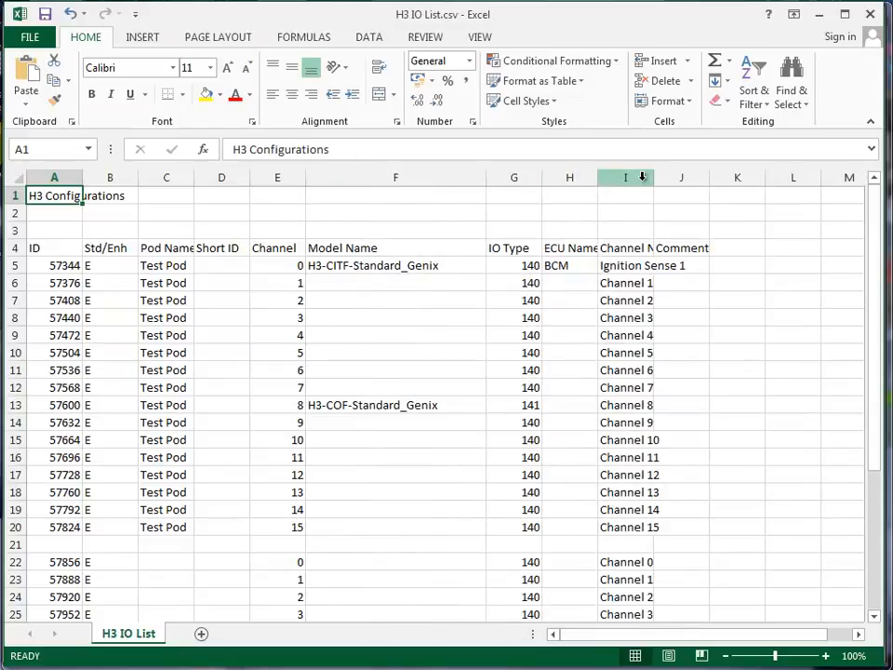
{"action": "left_click_drag", "start_coordinate": [652, 179], "coordinate": [745, 176]}
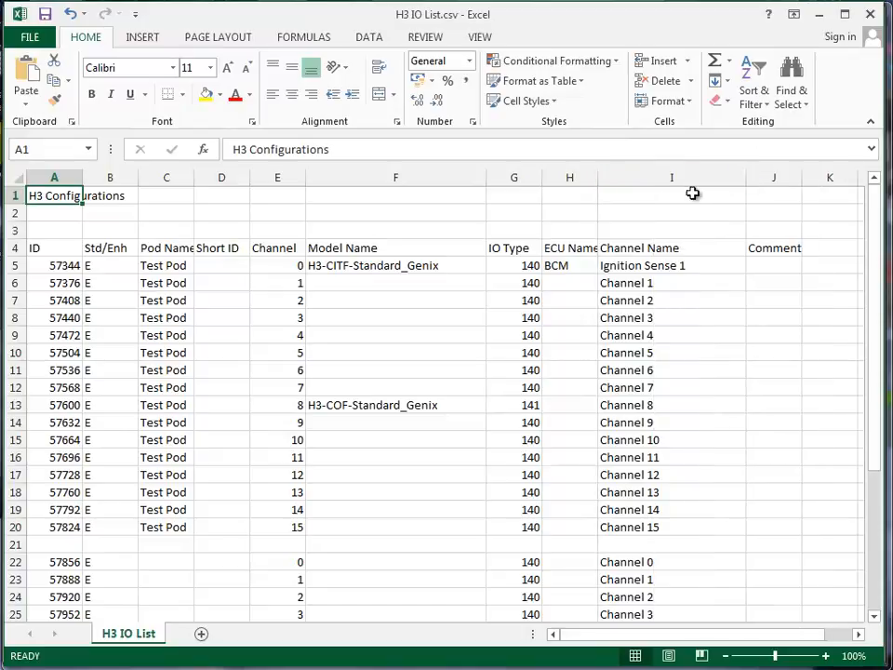
{"action": "left_click", "coordinate": [44, 265]}
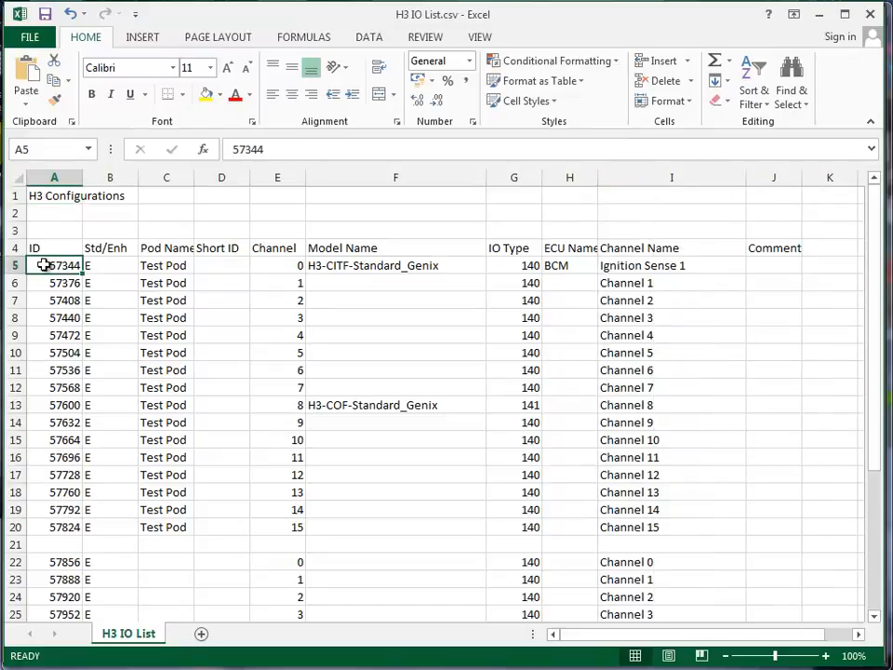
{"action": "left_click", "coordinate": [120, 268]}
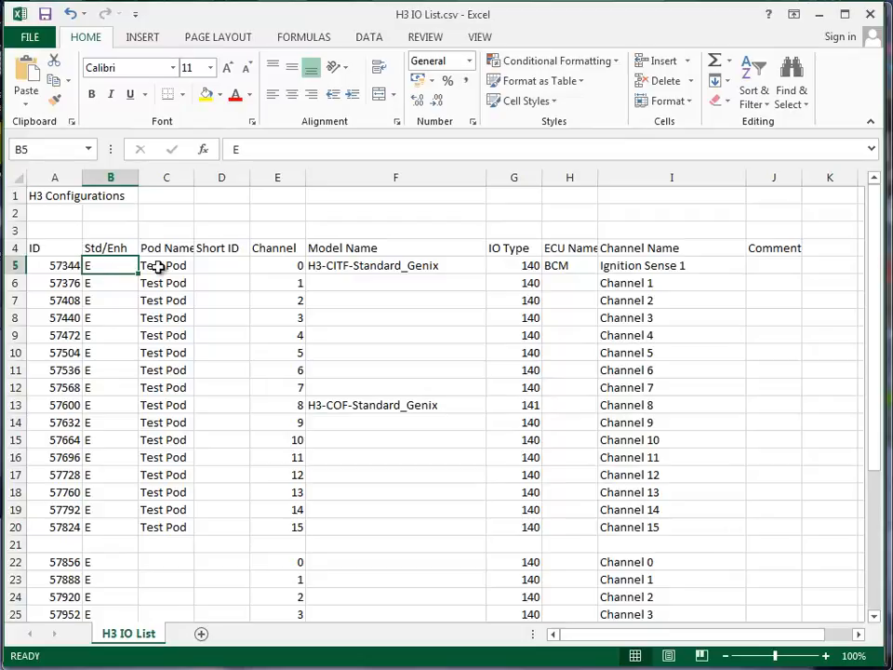
{"action": "left_click", "coordinate": [158, 267]}
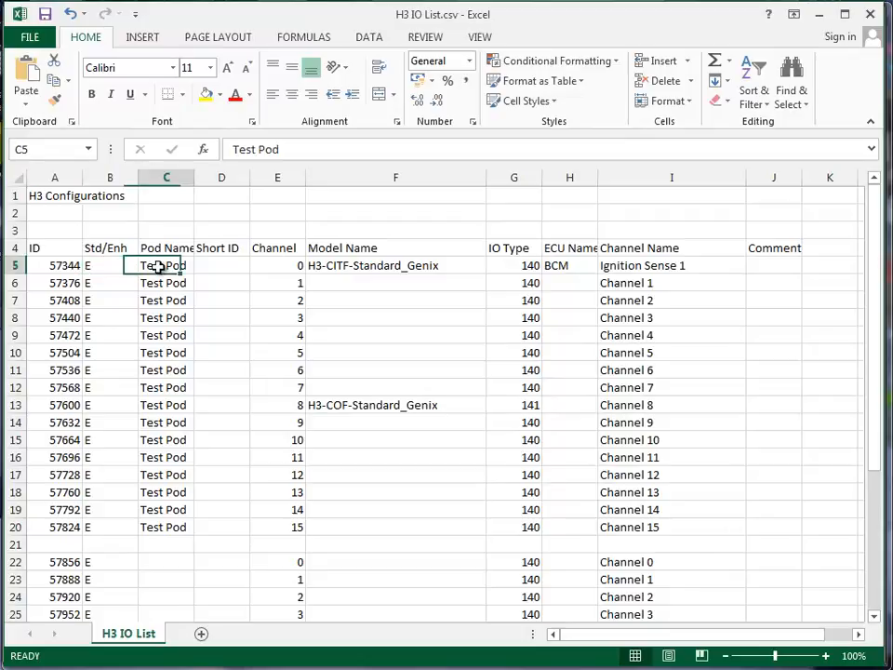
{"action": "left_click", "coordinate": [260, 265]}
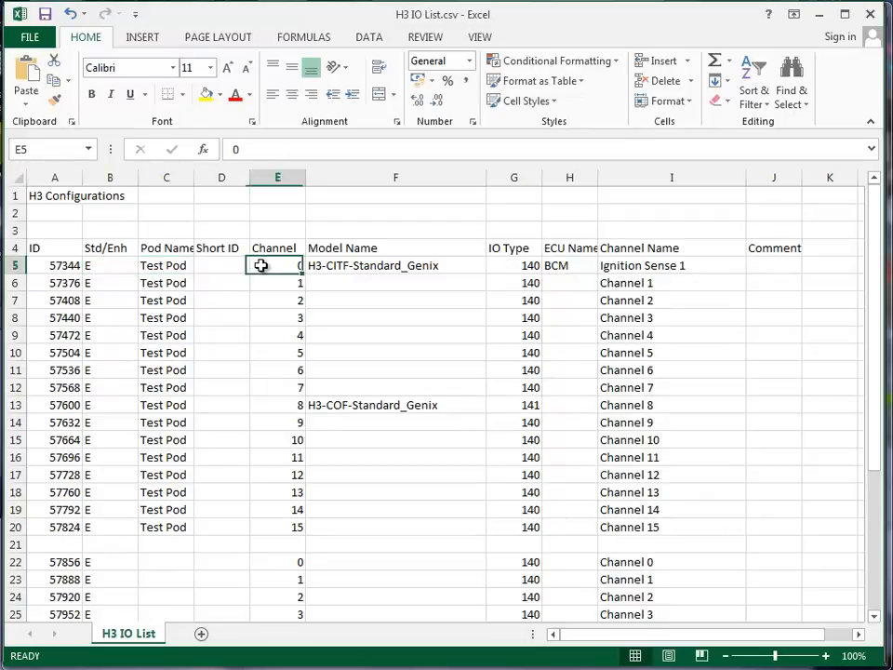
Compare row 5 (H3-CITF-Standard_Genix, IO type 140, Ignition Sense 1) with Channel 8 (H3-COF-Standard_Genix, 141).
{"action": "left_click", "coordinate": [348, 265]}
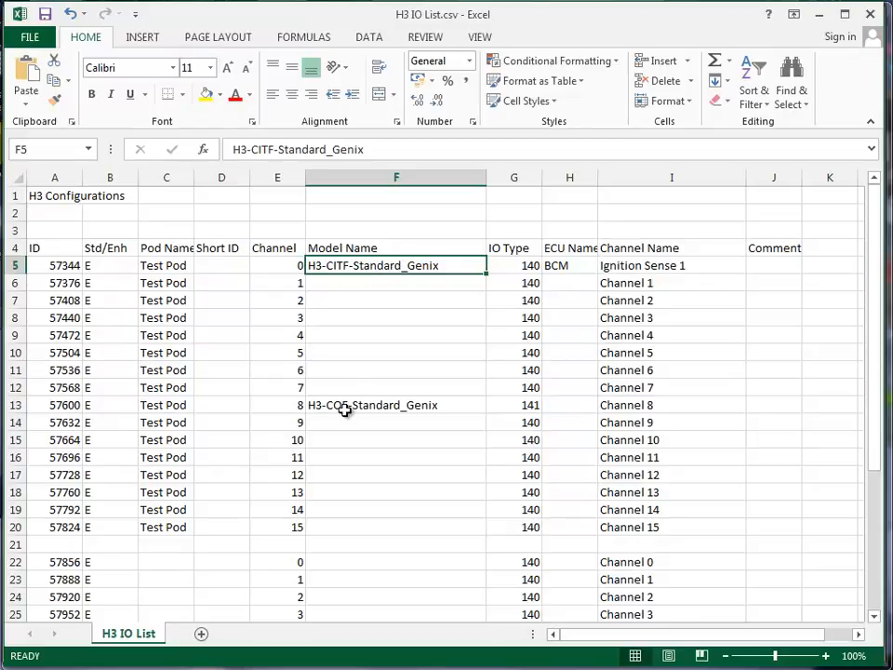
{"action": "left_click", "coordinate": [381, 413]}
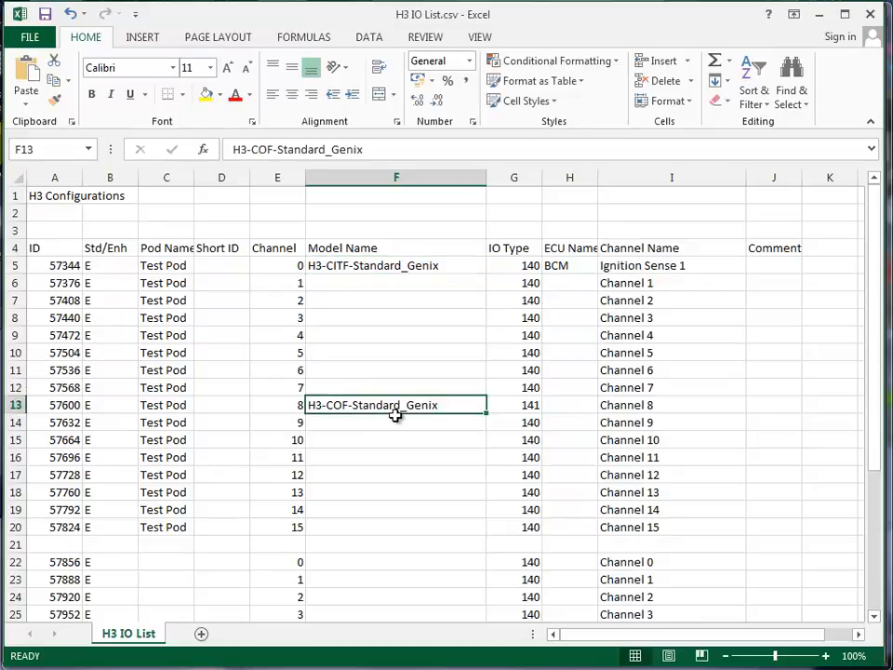
{"action": "left_click", "coordinate": [515, 268]}
{"action": "left_click", "coordinate": [516, 410]}
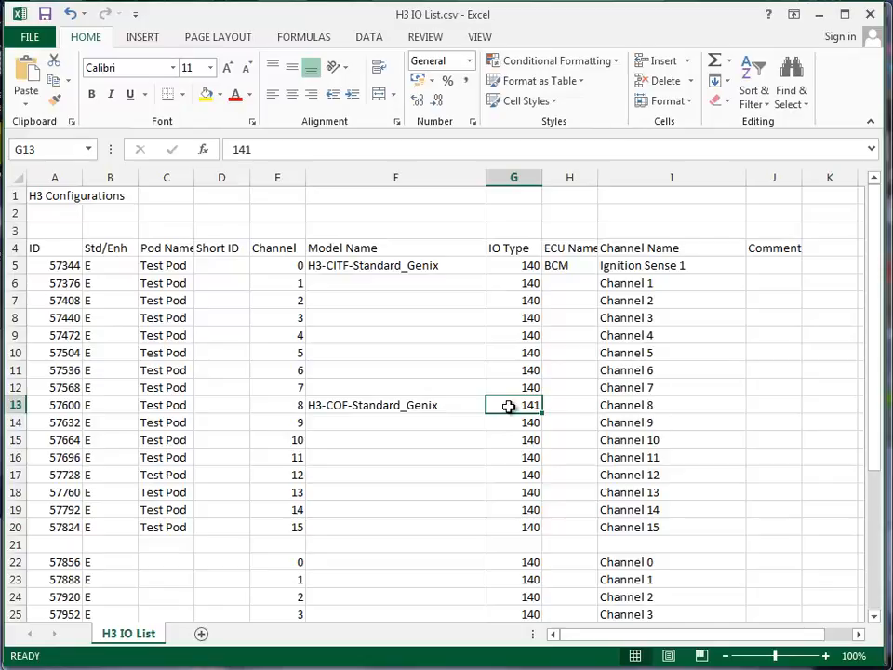
{"action": "left_click", "coordinate": [630, 267]}
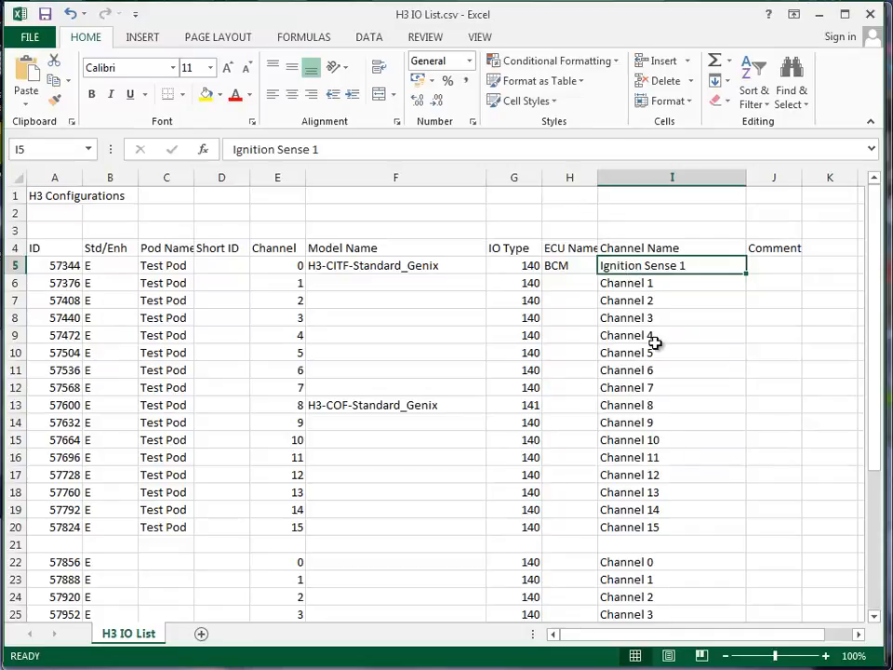